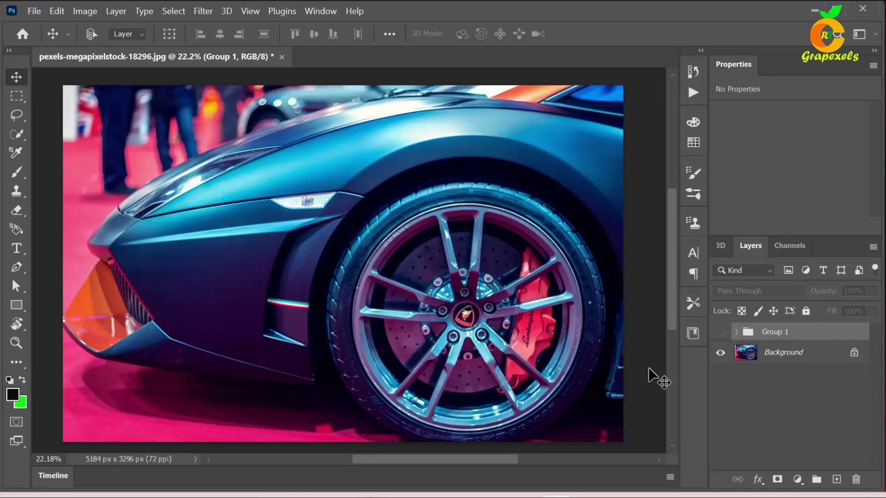
Toggle Group 1's visibility to compare the blurred result with the original photo.
click(720, 332)
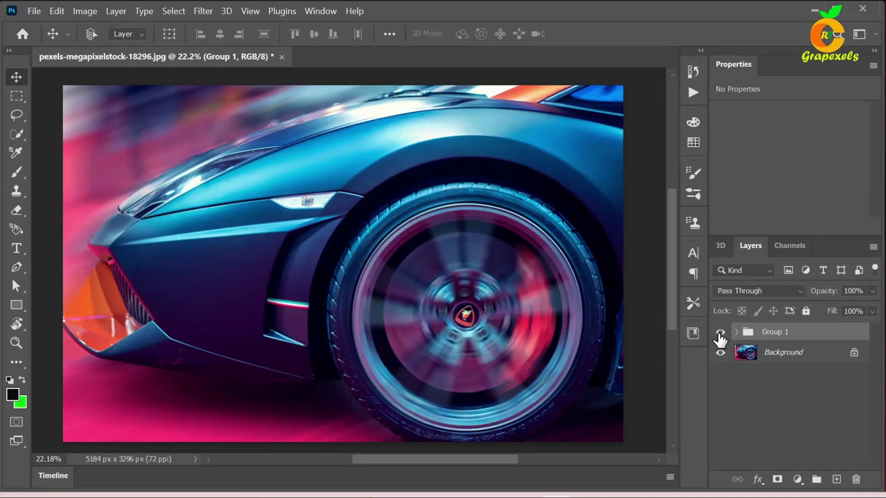
click(719, 333)
click(720, 333)
click(720, 333)
Close the edited document without saving and reopen pexels-megapixelstock-18296.jpg.
click(281, 56)
click(476, 209)
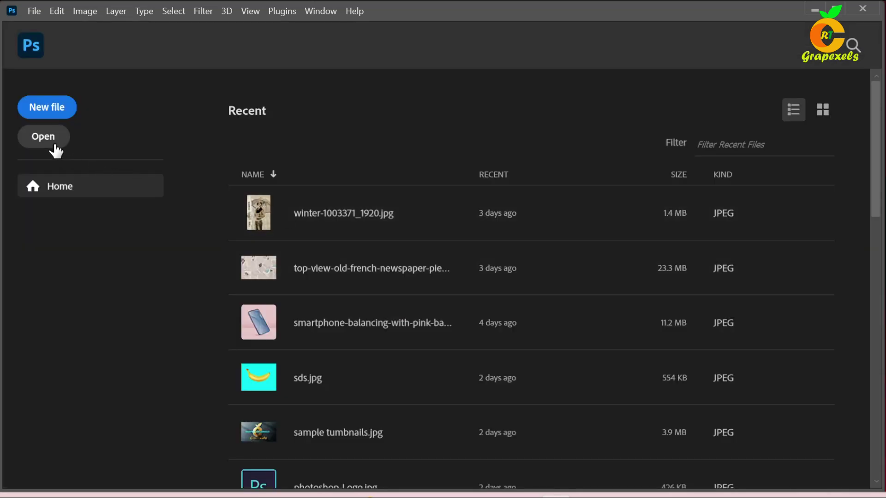
click(48, 143)
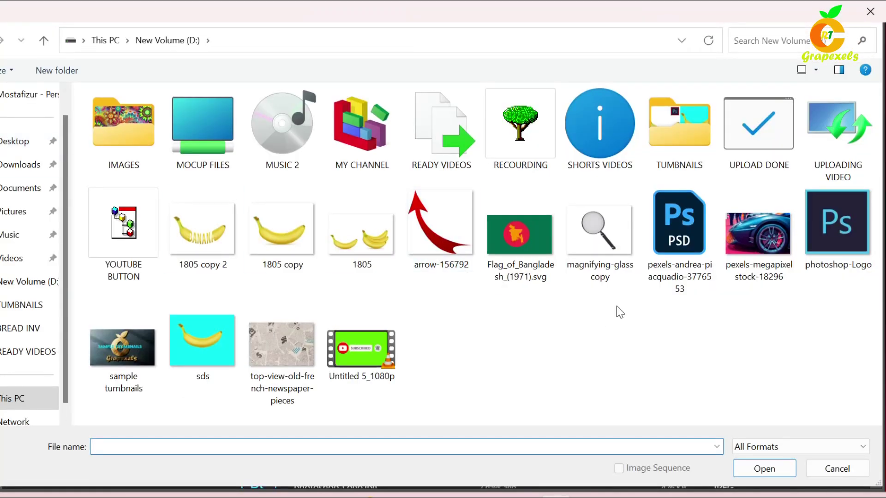
click(742, 242)
click(762, 469)
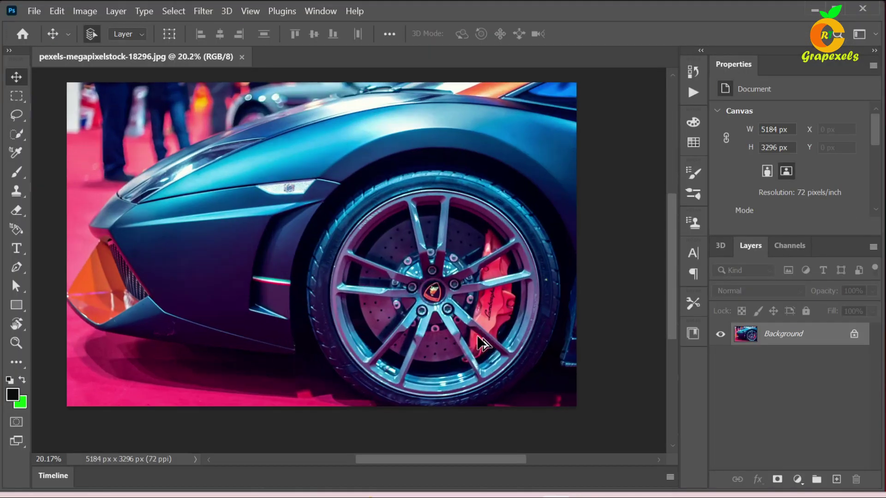
Zoom in on the car and duplicate the Background layer as Background copy.
scroll(480, 343, up, 1)
drag(375, 296, 409, 322)
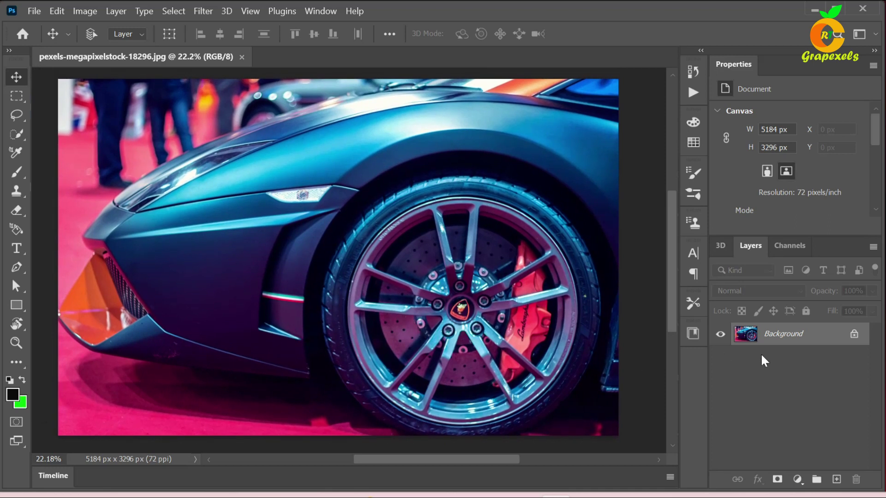
drag(822, 342, 833, 476)
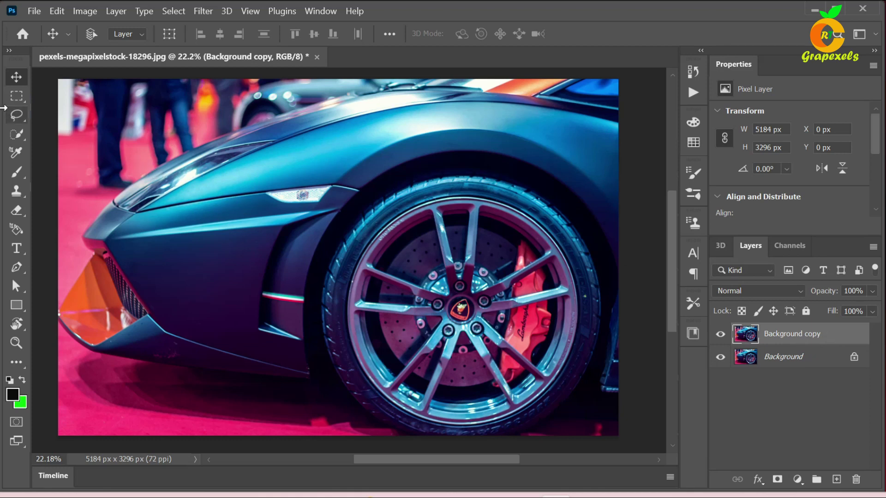
click(14, 135)
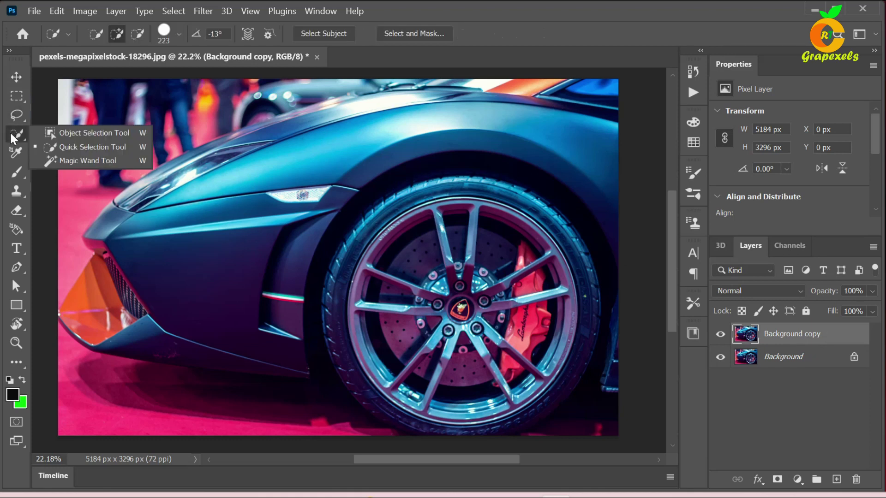
Quick-select the car body and front wheel, subtracting the floor below the bumper.
click(74, 147)
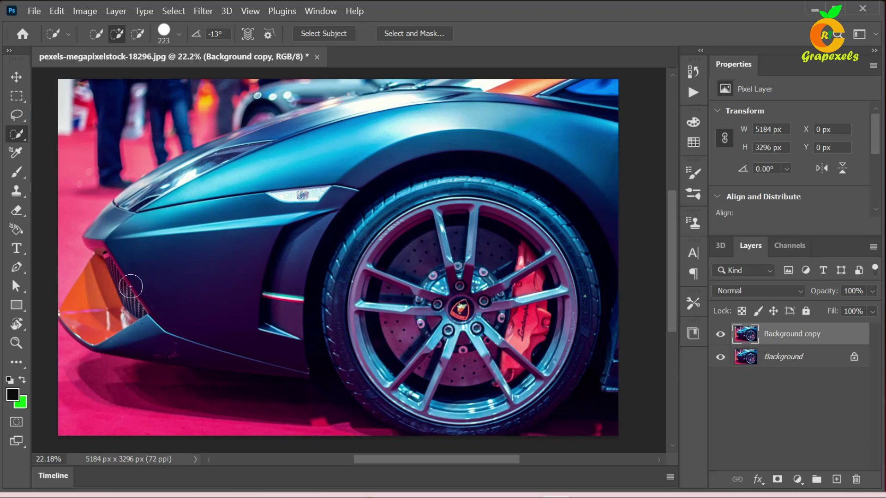
mouse_move(80, 312)
mouse_down()
mouse_move(132, 240)
mouse_move(236, 166)
mouse_move(178, 175)
mouse_move(458, 101)
mouse_move(450, 88)
mouse_move(548, 148)
mouse_move(135, 271)
mouse_move(248, 356)
mouse_move(406, 416)
mouse_up()
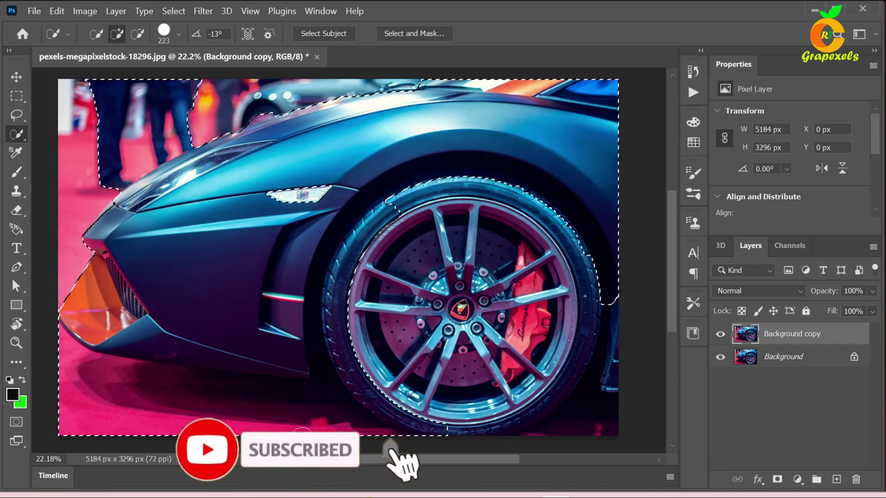
click(138, 33)
mouse_move(51, 355)
mouse_down()
mouse_move(138, 399)
mouse_move(182, 375)
mouse_move(325, 412)
mouse_up()
key(shift)
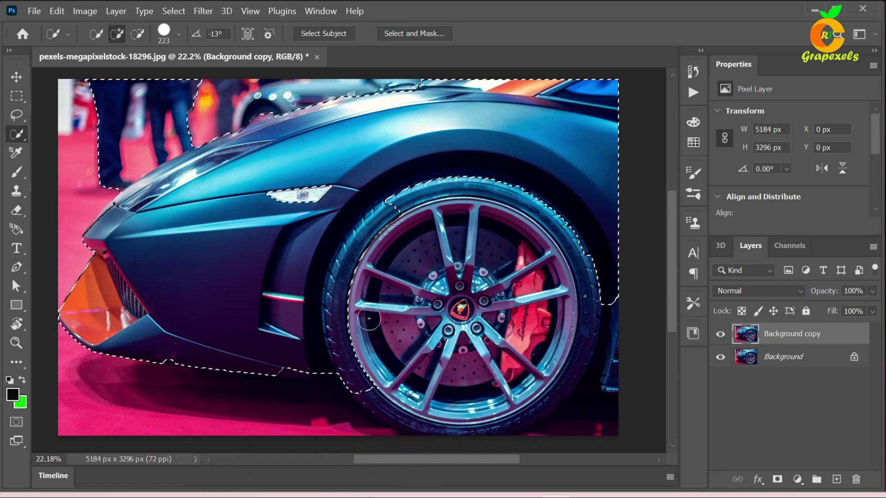
mouse_move(358, 254)
mouse_down()
mouse_move(365, 365)
mouse_move(382, 405)
mouse_move(429, 418)
mouse_up()
mouse_move(412, 298)
mouse_down()
mouse_move(386, 237)
mouse_move(410, 198)
mouse_move(496, 286)
mouse_up()
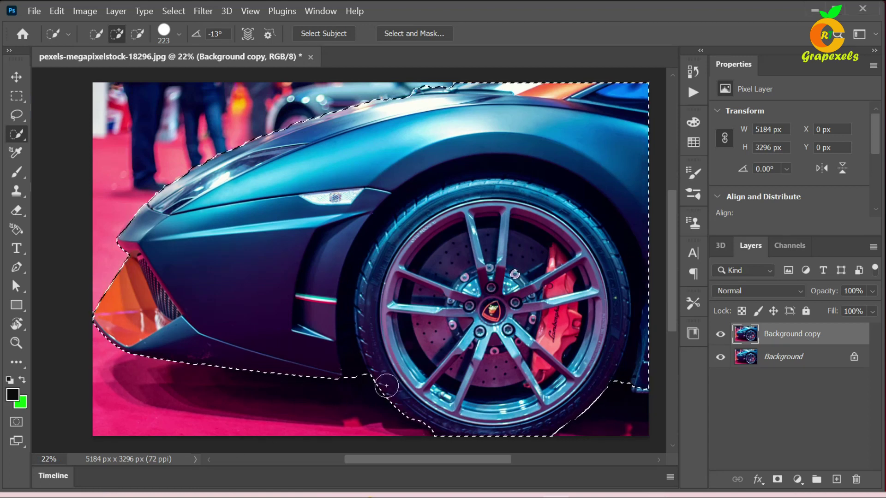
click(117, 11)
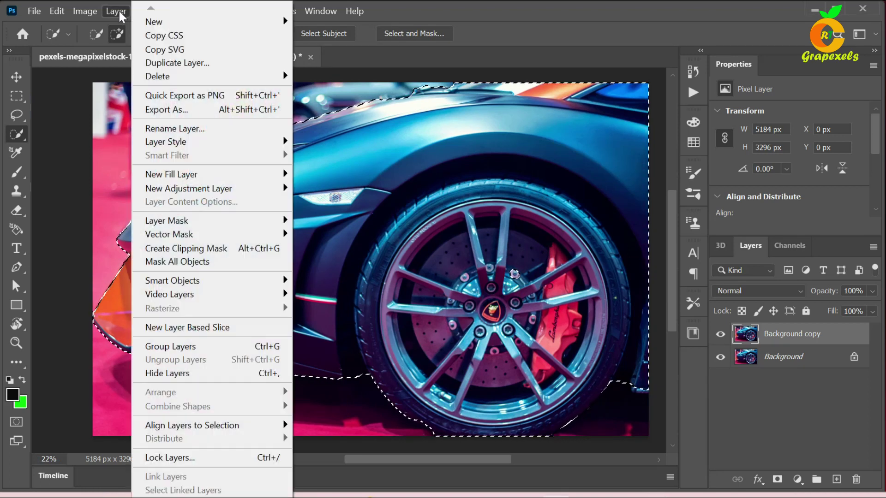
mouse_move(208, 21)
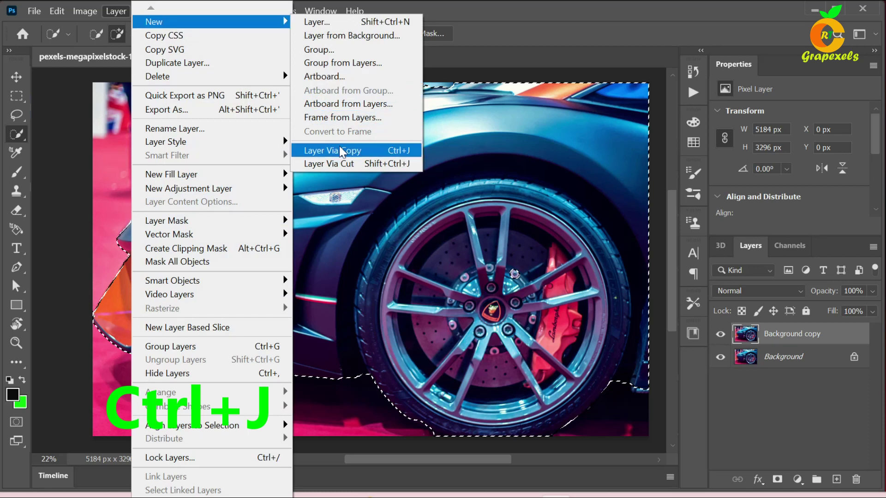
Copy the selected car to Layer 1, hide it, and make Background copy active.
click(340, 151)
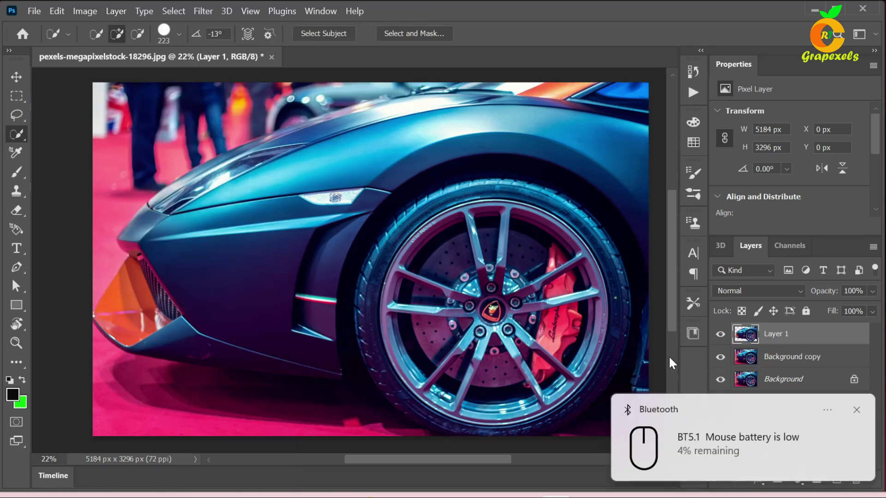
click(856, 409)
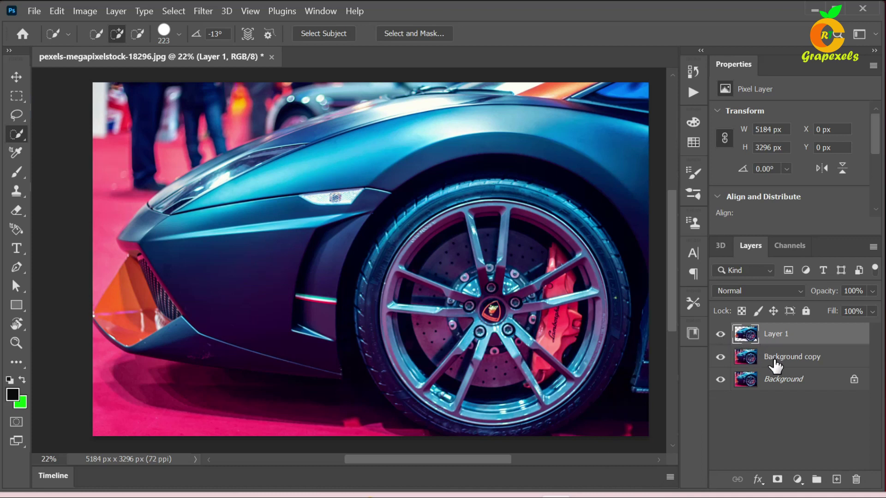
click(774, 365)
click(721, 334)
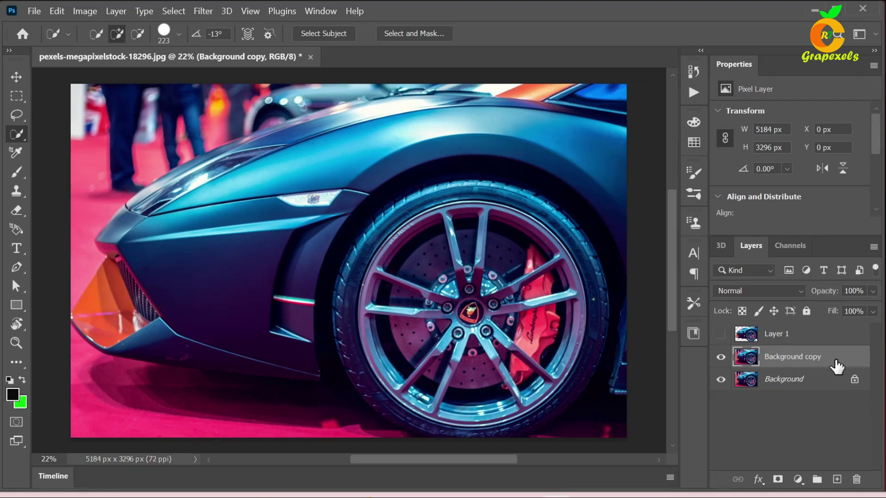
click(203, 11)
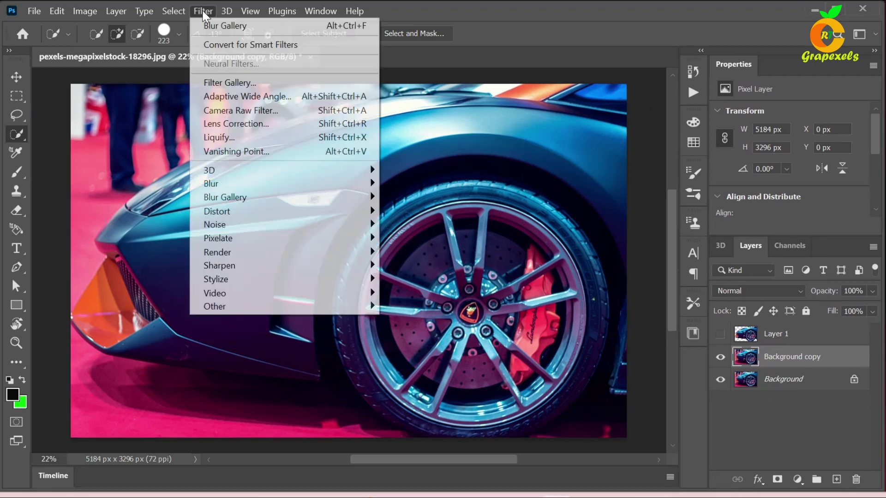
mouse_move(225, 197)
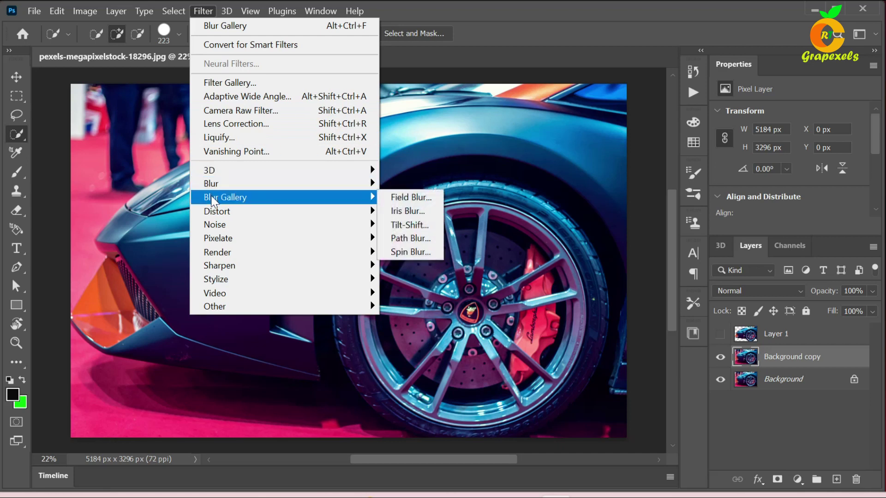
Apply a Path Blur to Background copy with three paths across the car at 315% speed.
click(418, 239)
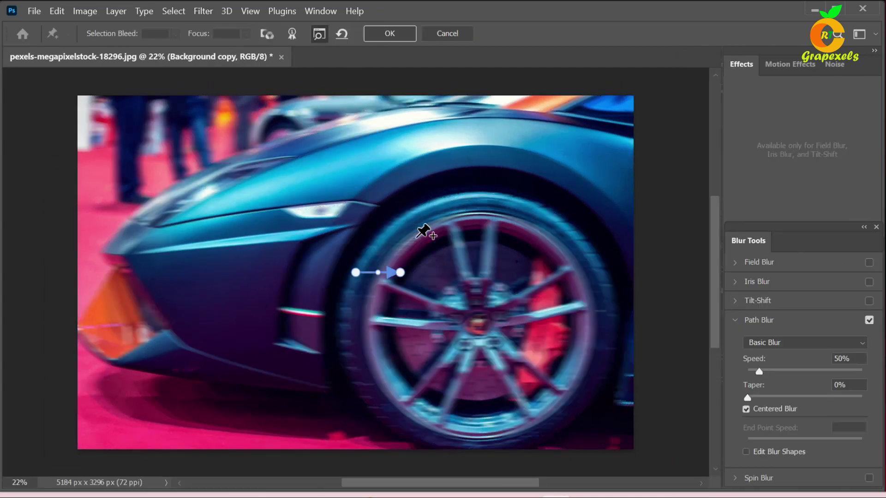
drag(356, 273, 111, 398)
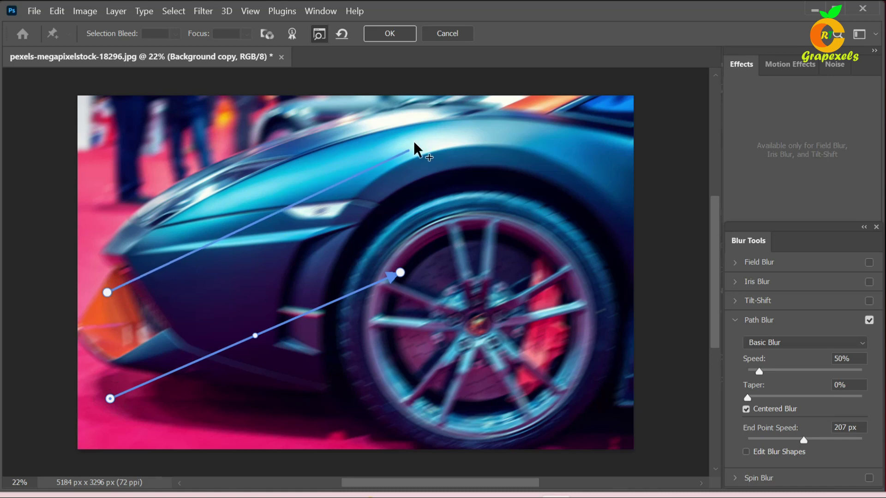
click(432, 111)
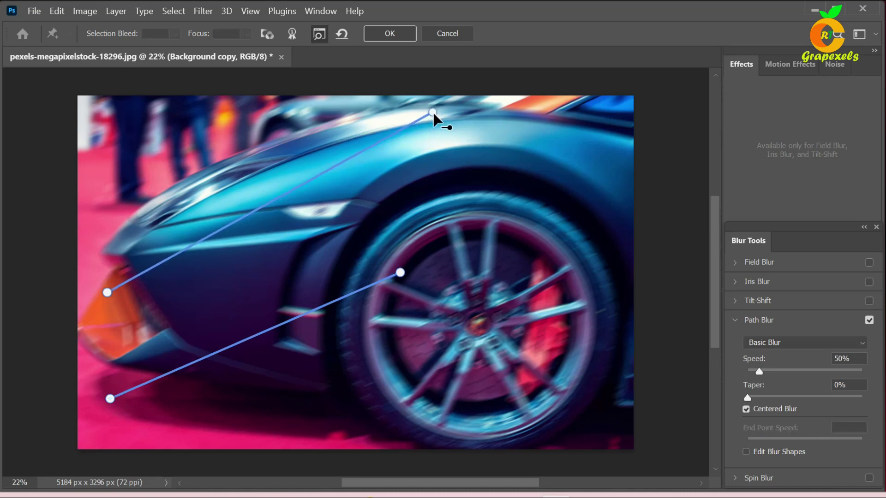
click(433, 110)
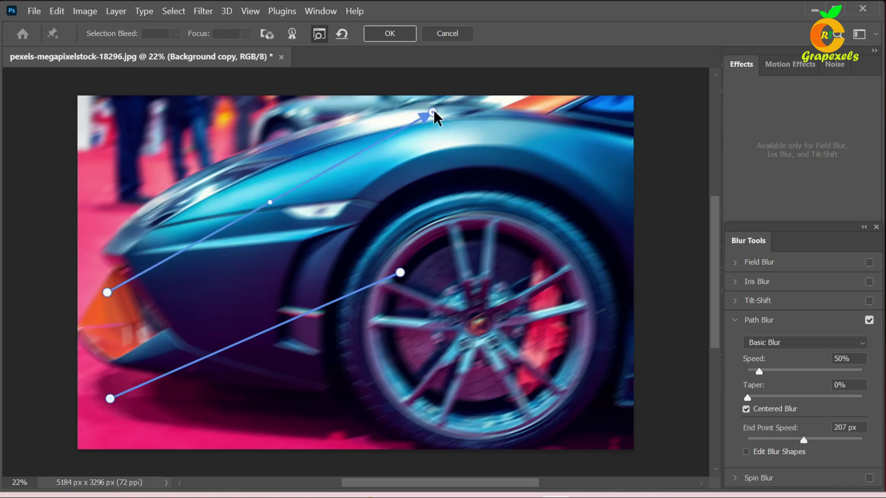
click(233, 435)
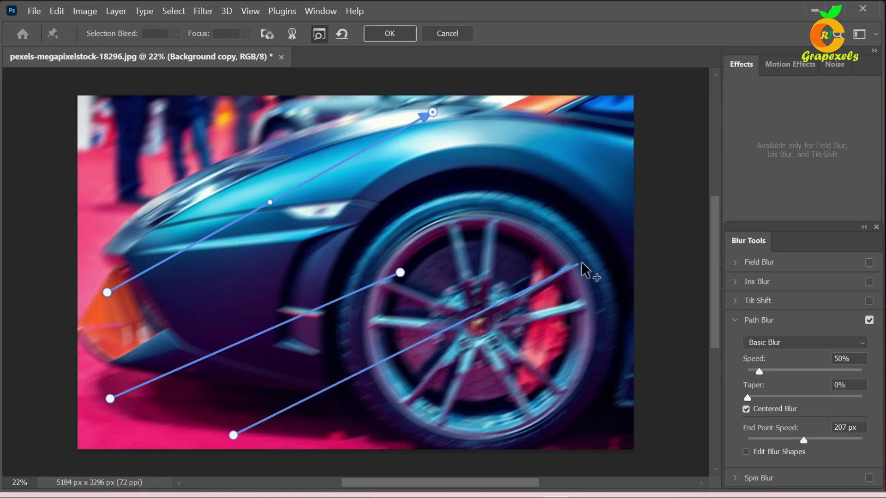
click(594, 262)
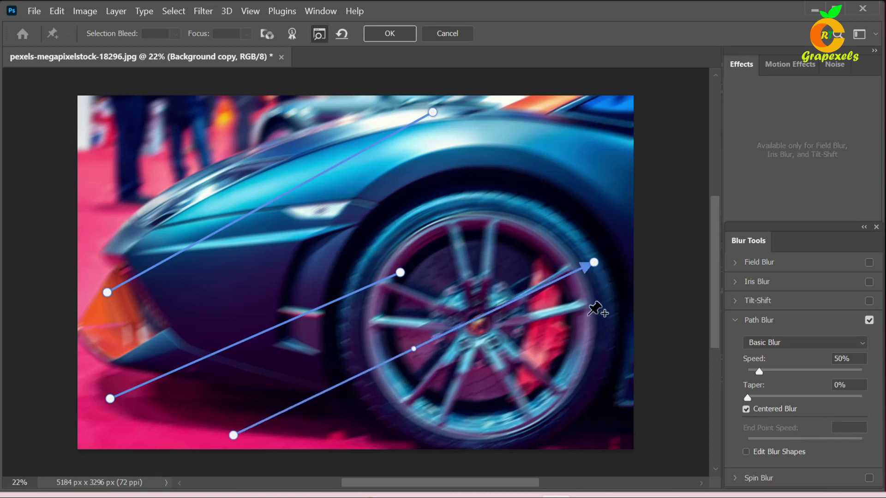
drag(760, 372, 812, 382)
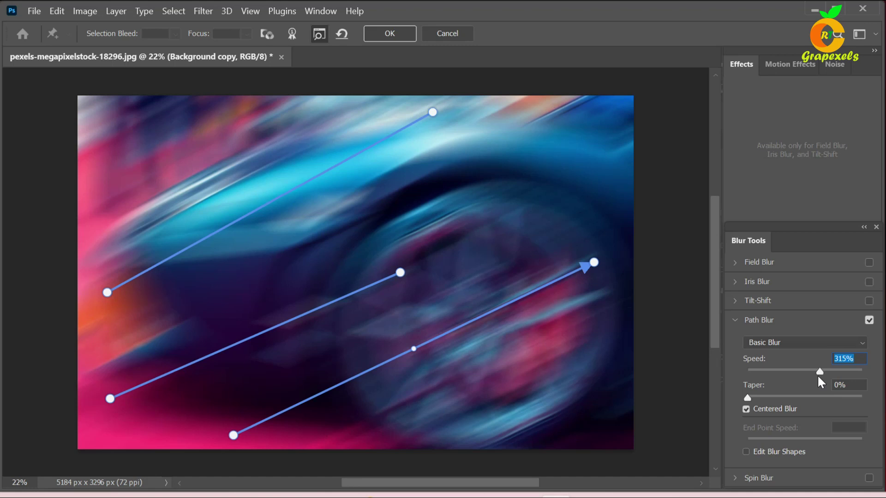
click(382, 36)
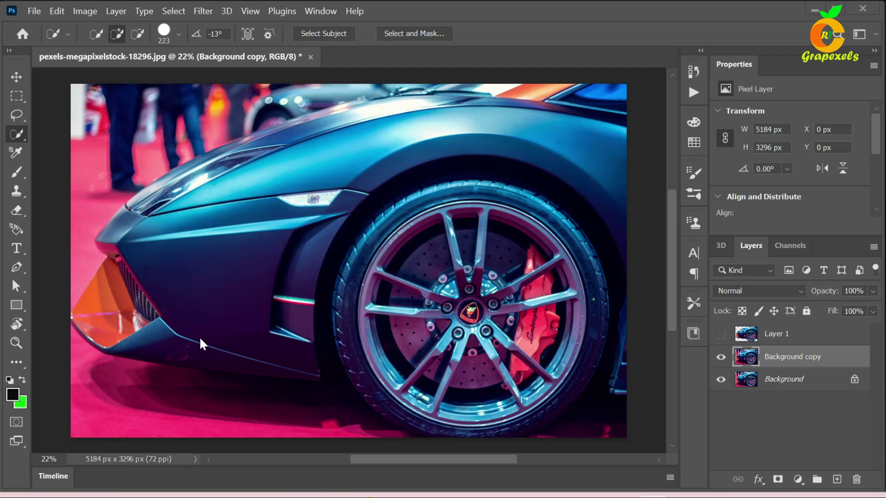
Make Layer 1's sharp car visible and active over the blurred background.
click(721, 335)
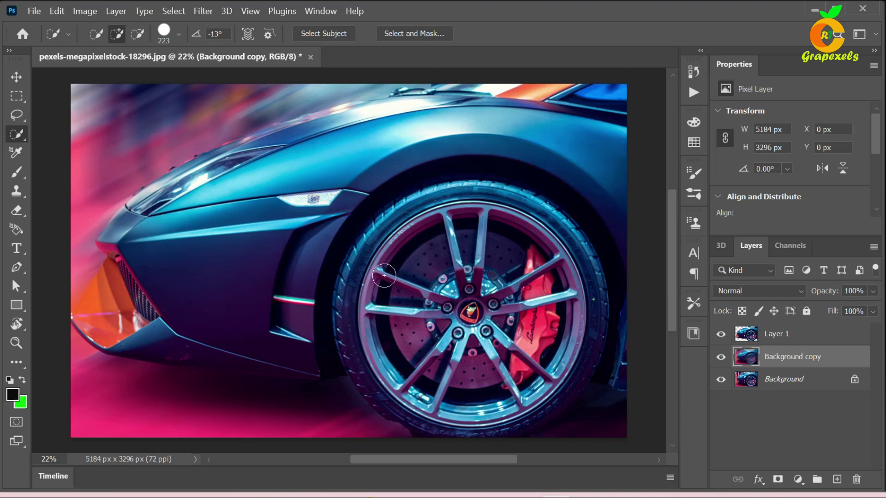
click(811, 340)
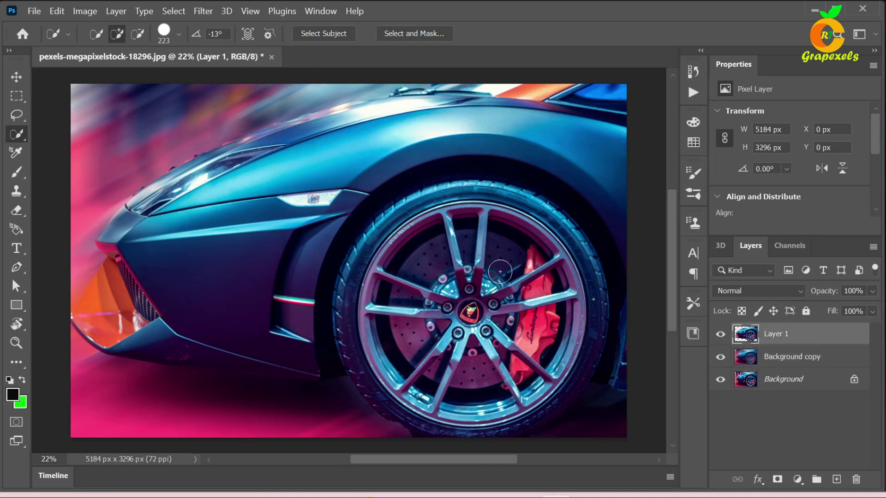
click(199, 14)
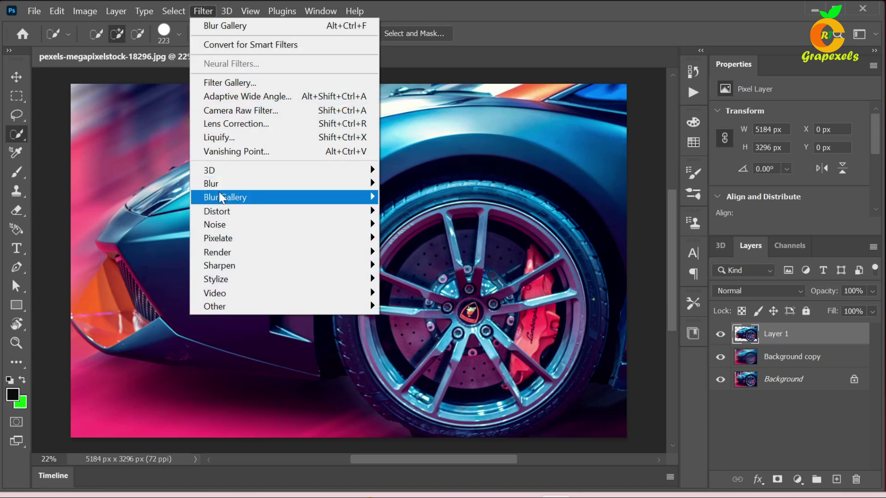
mouse_move(225, 197)
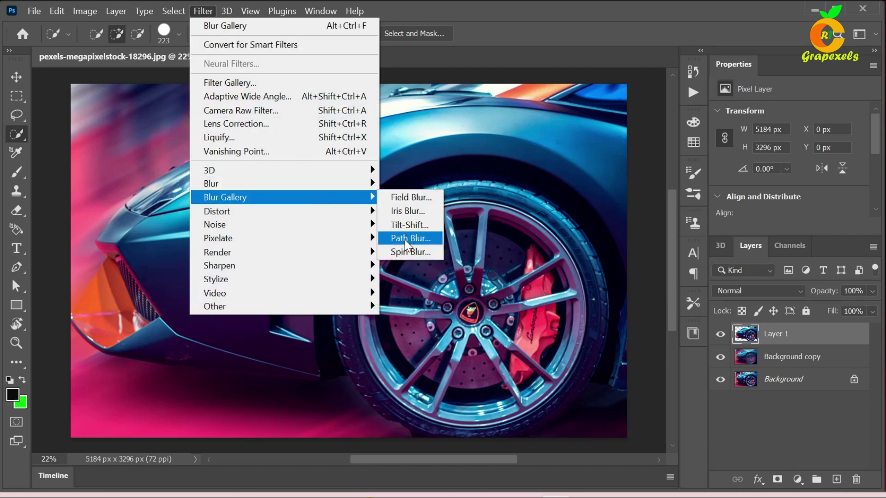
Apply a 15° Spin Blur centred on the front wheel hub and sized to the tyre.
click(404, 254)
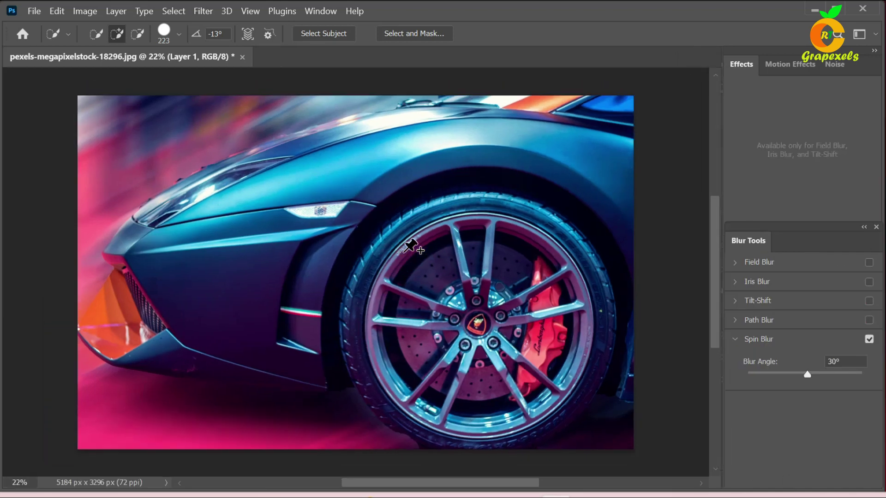
drag(355, 273, 483, 323)
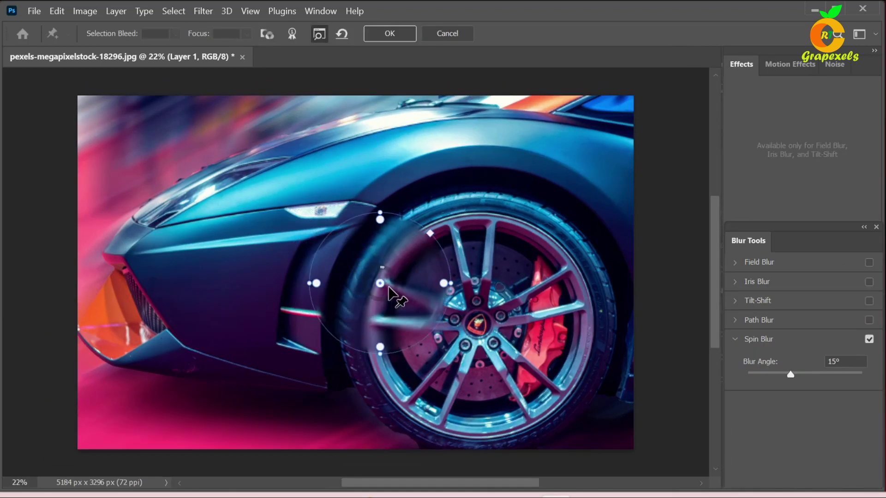
drag(483, 324, 481, 324)
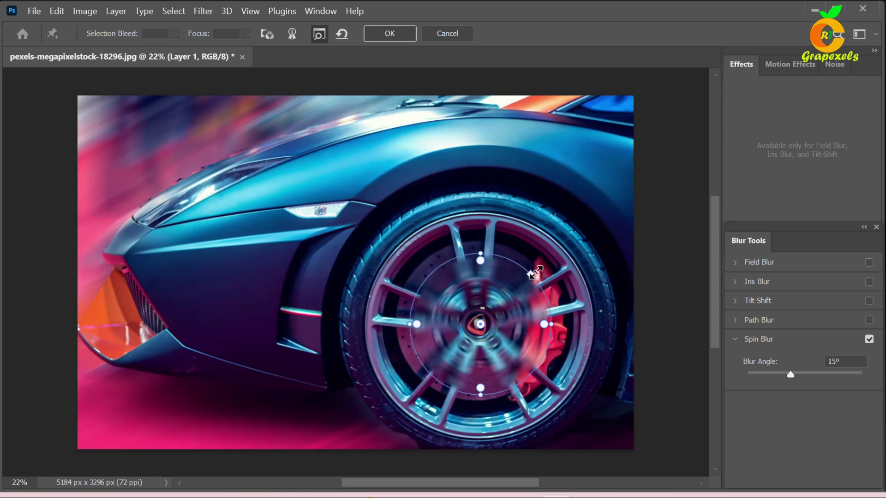
drag(534, 272, 605, 260)
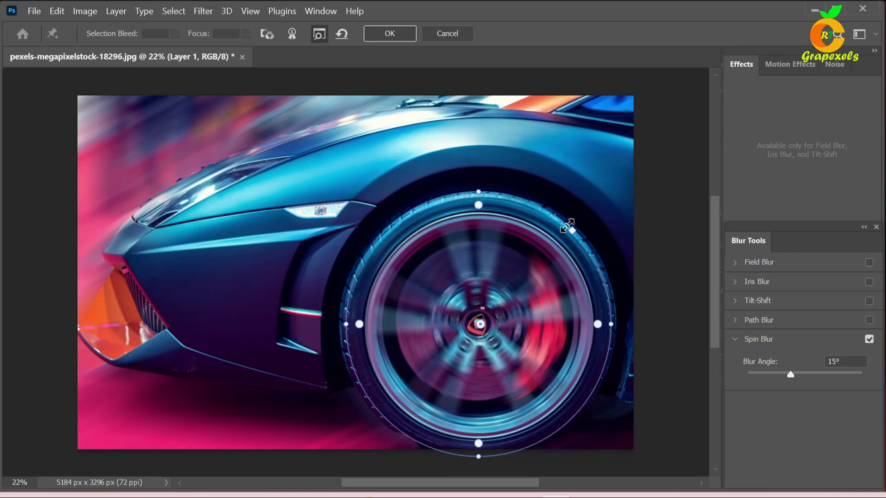
drag(574, 232, 577, 230)
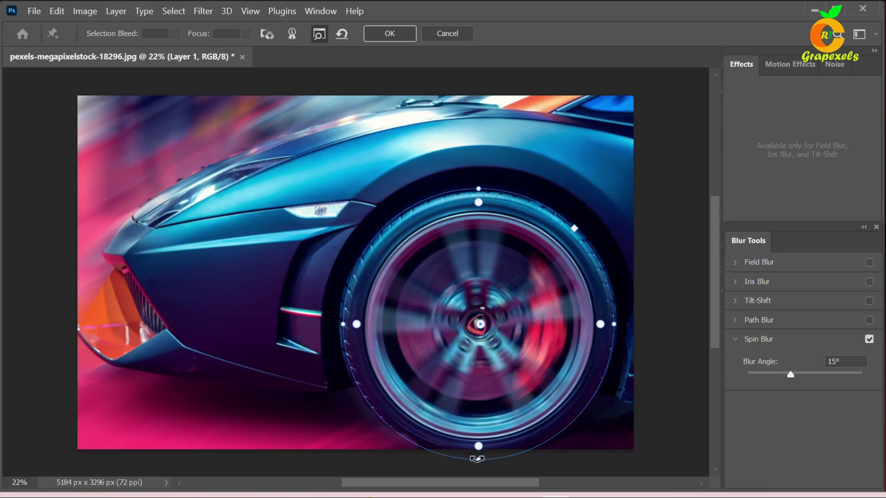
drag(477, 460, 476, 452)
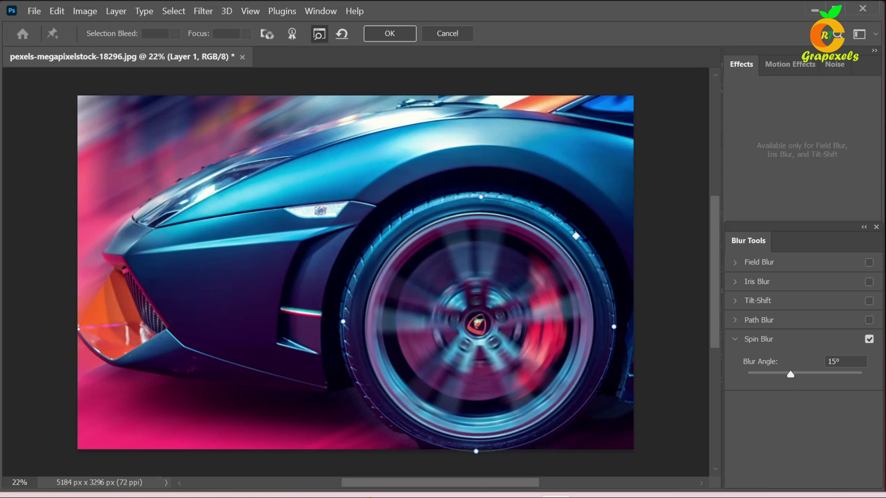
mouse_move(793, 375)
mouse_down()
mouse_move(756, 383)
mouse_move(790, 383)
mouse_up()
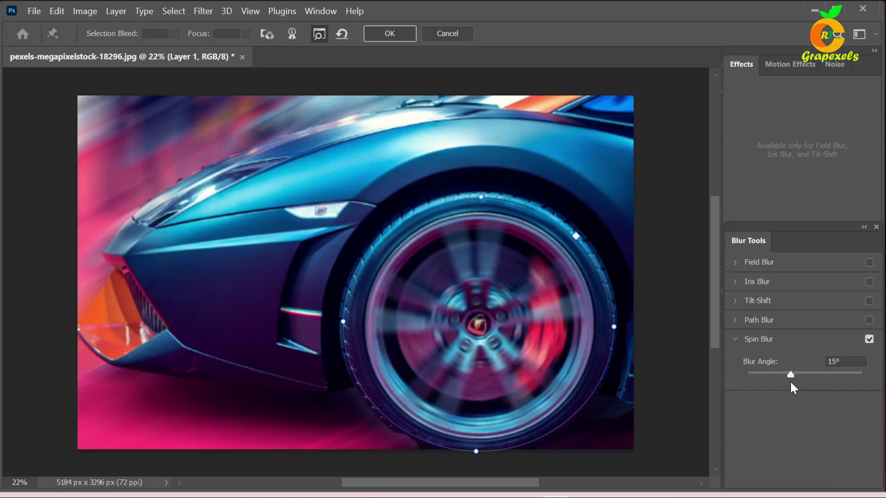
drag(792, 383, 790, 382)
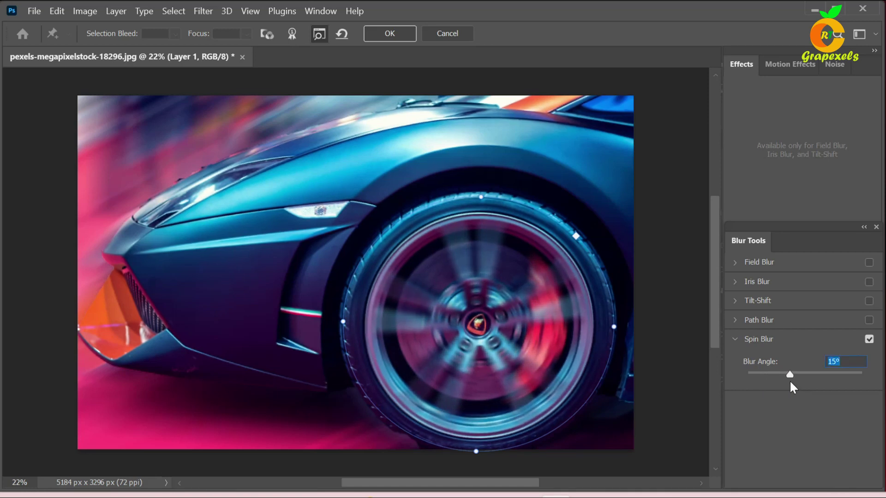
click(390, 33)
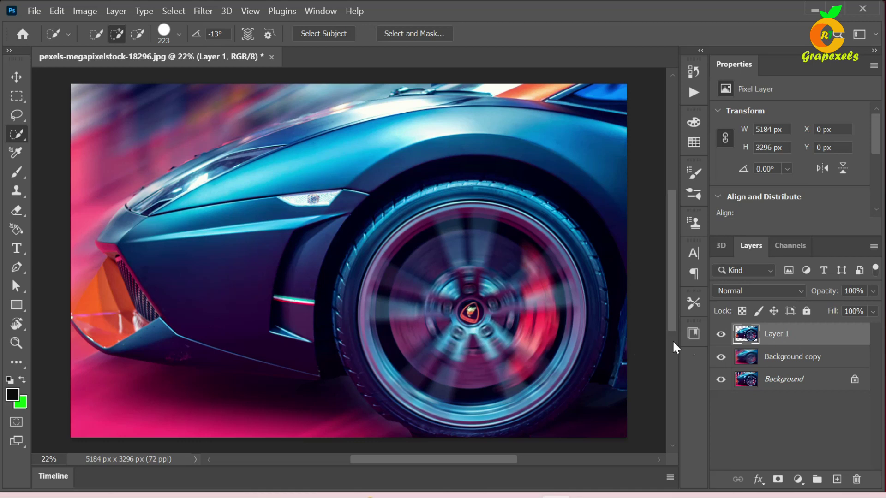
Group Background copy and Layer 1 into Group 1, then toggle it for before/after.
ctrl+click(782, 359)
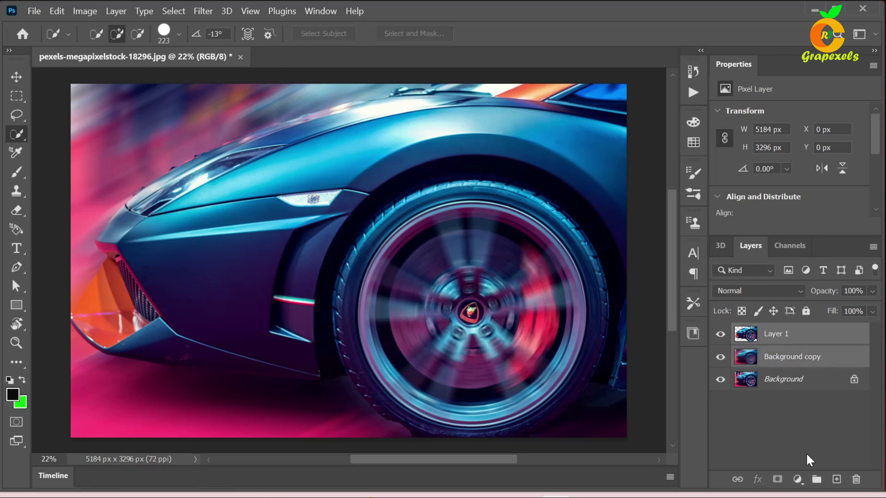
click(816, 480)
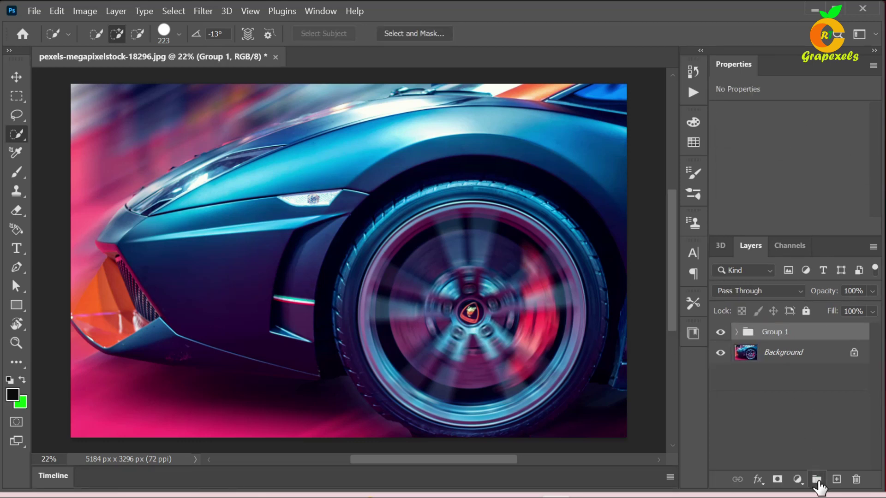
click(720, 333)
click(721, 332)
click(720, 332)
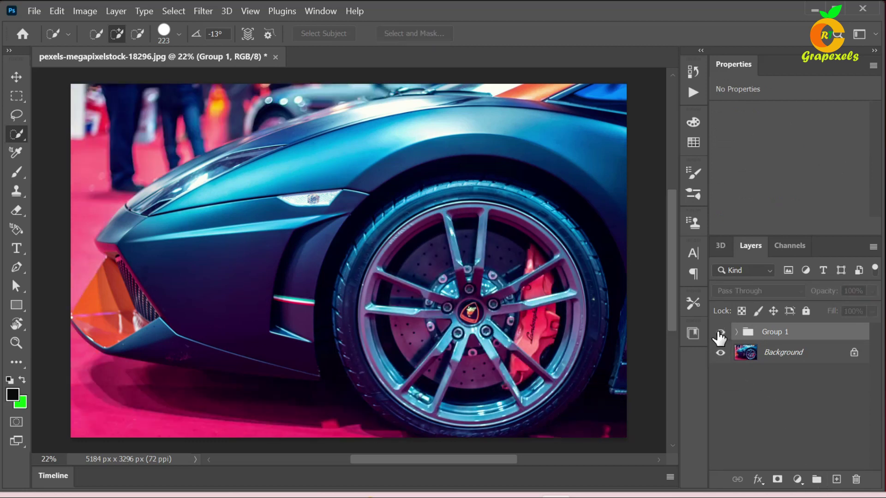
click(720, 332)
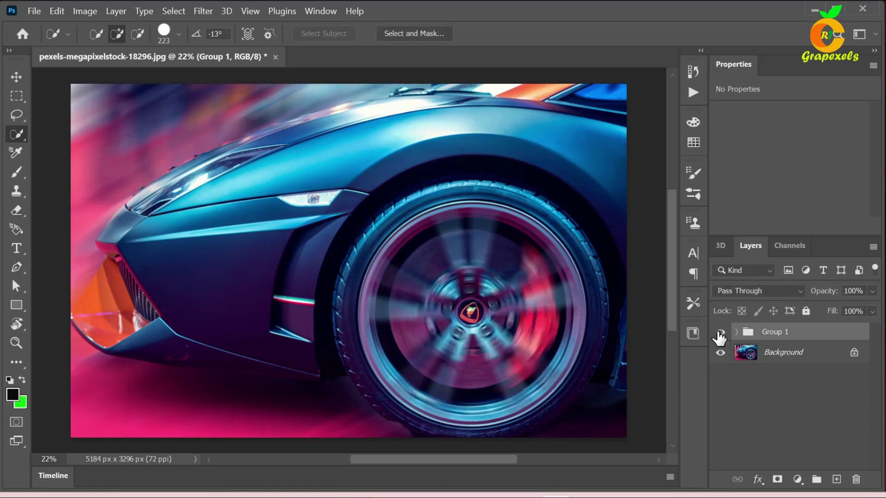
click(720, 333)
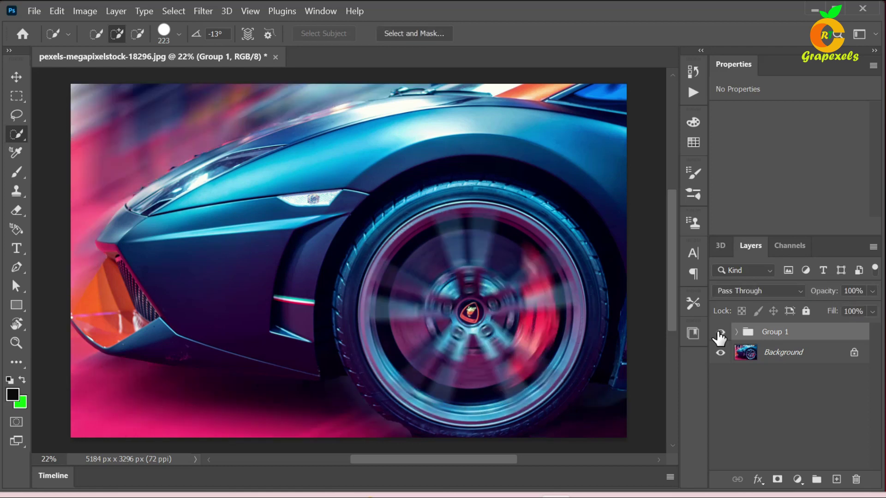